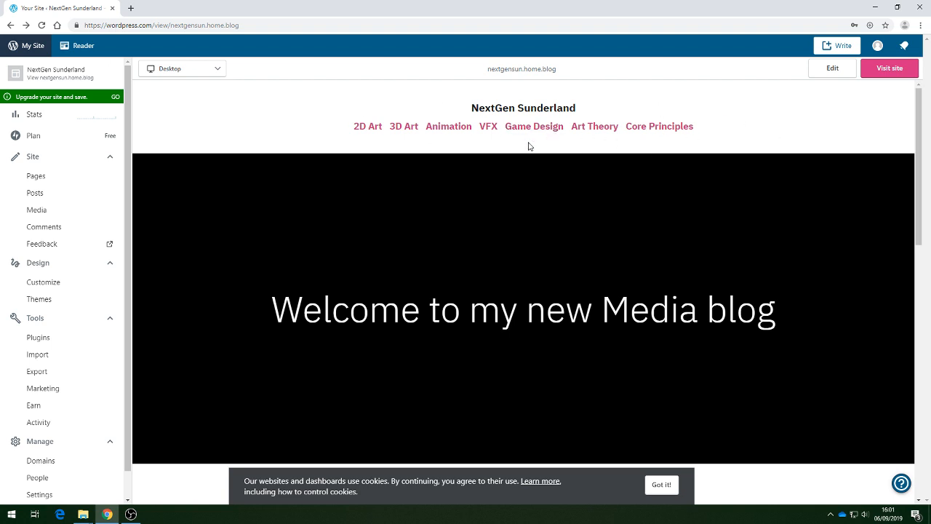
- Open the list of the site's published pages
scroll(415, 182, "down", 2)
scroll(675, 240, "up", 2)
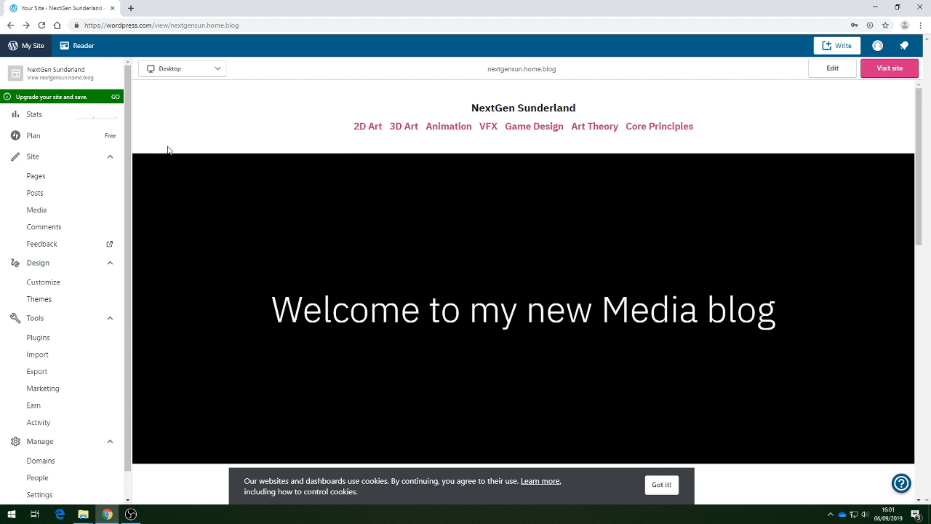
left_click(37, 178)
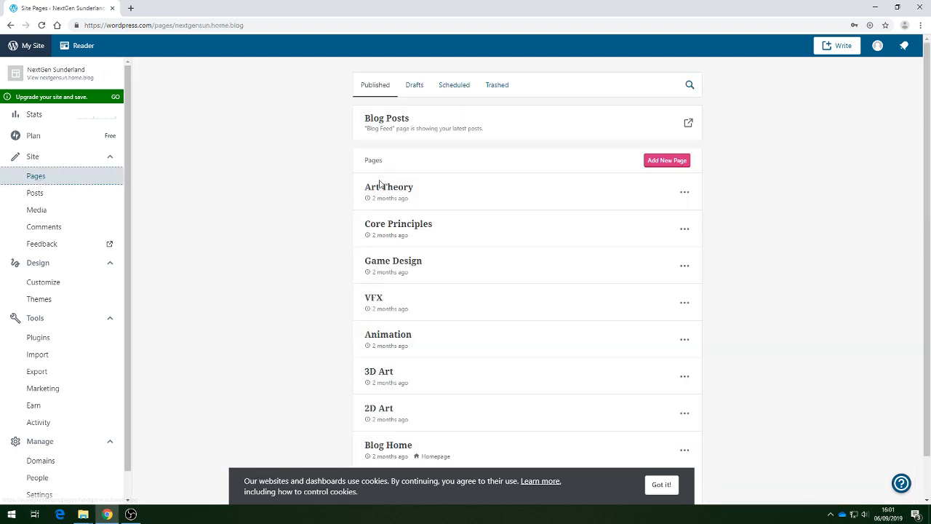
scroll(314, 239, "down", 1)
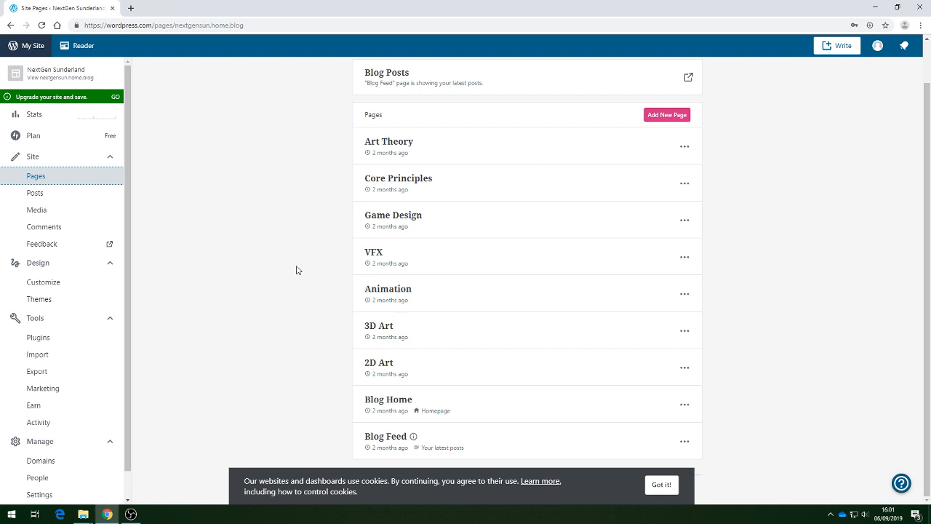
scroll(295, 269, "up", 1)
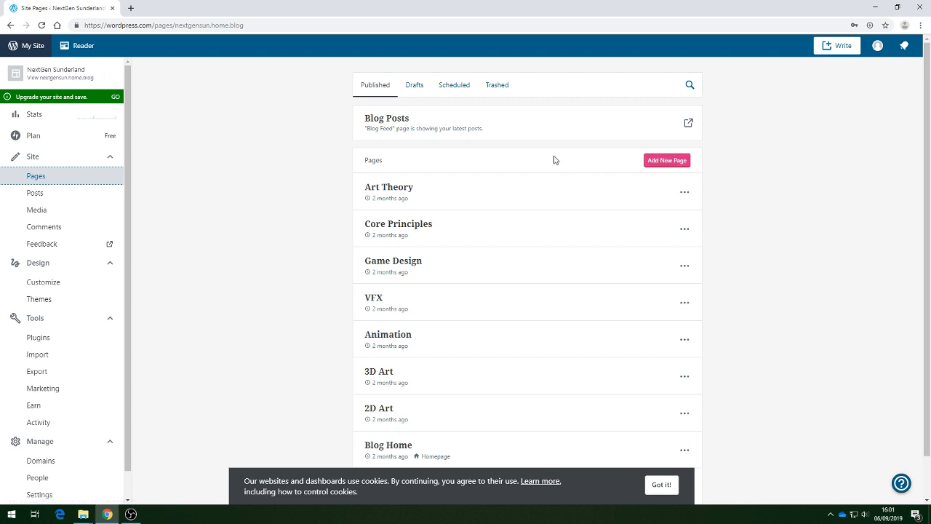
- Add a new page from the Blank template and title it "Emerging Technologies"
left_click(666, 161)
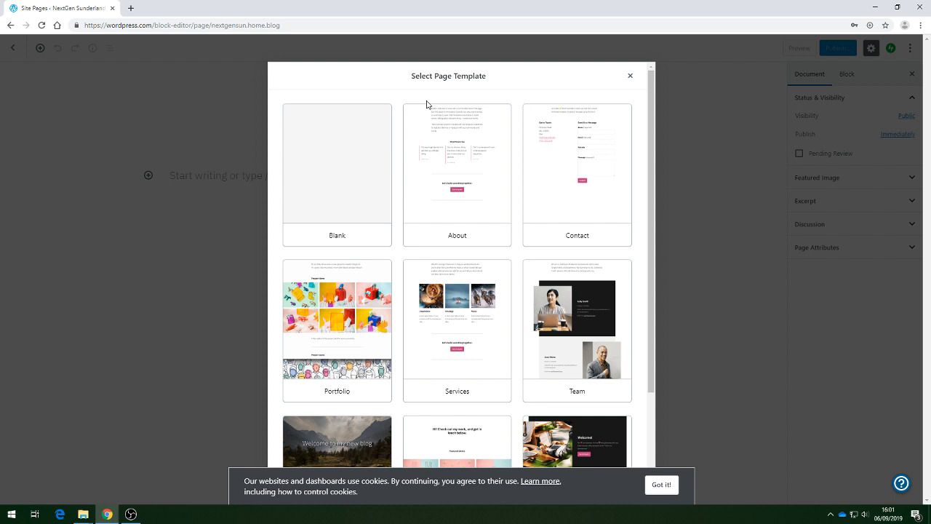
left_click(327, 188)
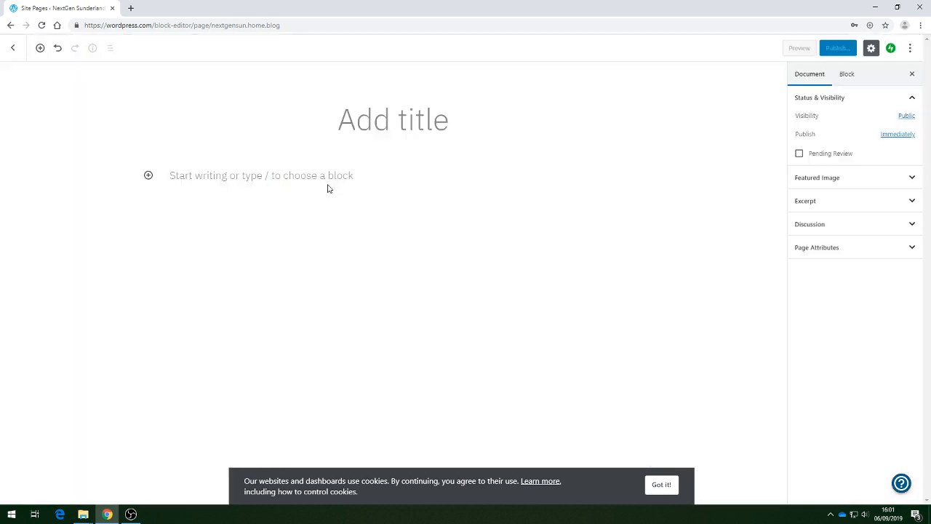
left_click(387, 119)
type("E")
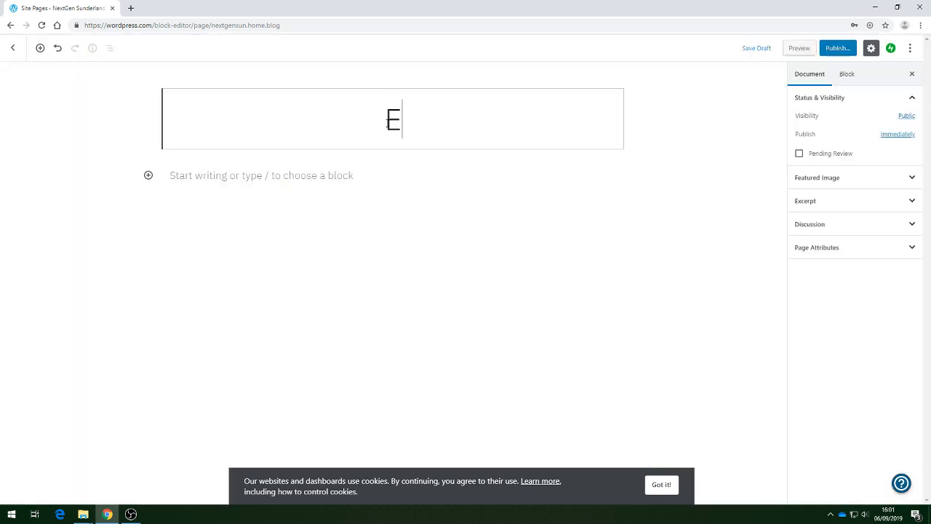
type("merging Tec")
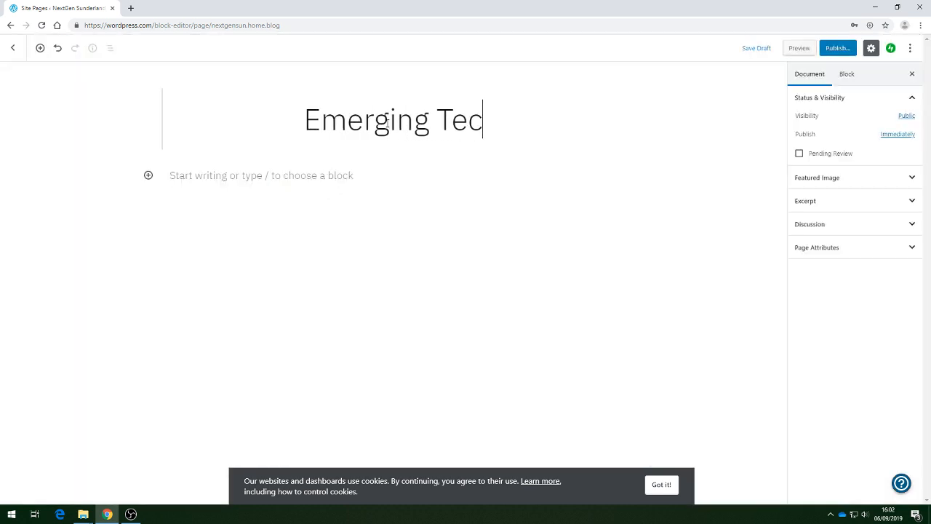
type("hnologies")
left_click(390, 218)
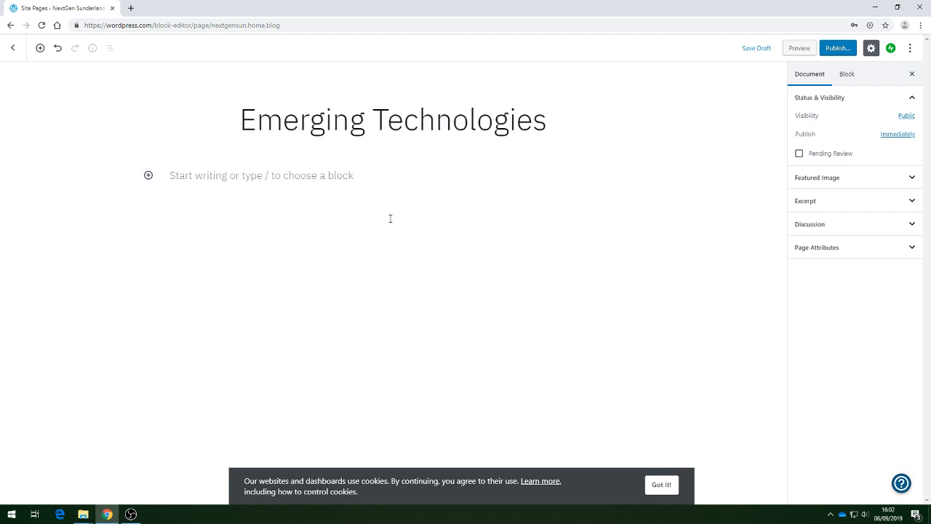
- Add a paragraph reading "Placeholder for Emerging Tech work." to the page body
left_click(368, 180)
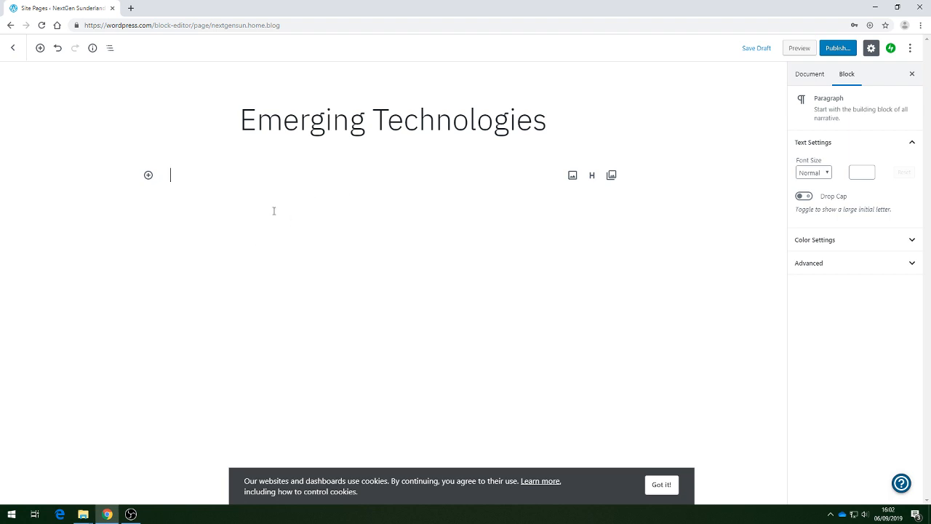
type("Placehol")
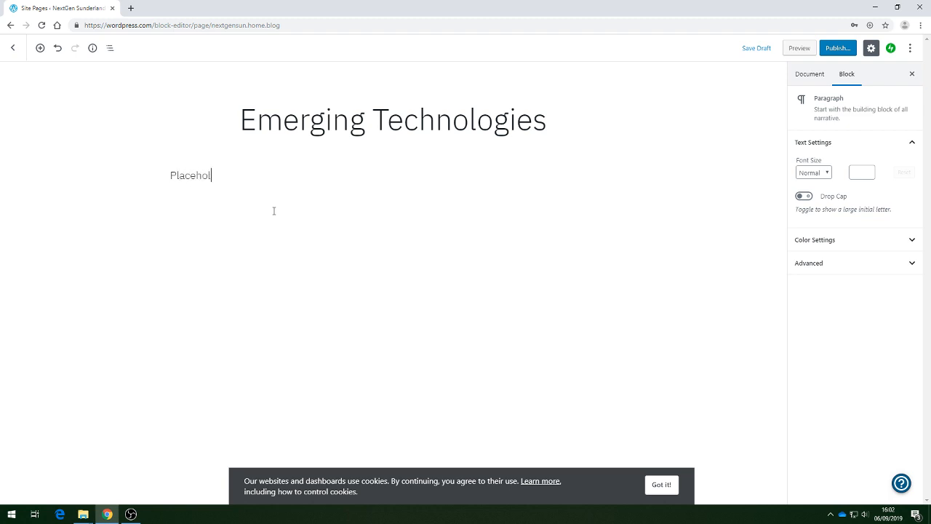
type("der for Emerging Tech qw")
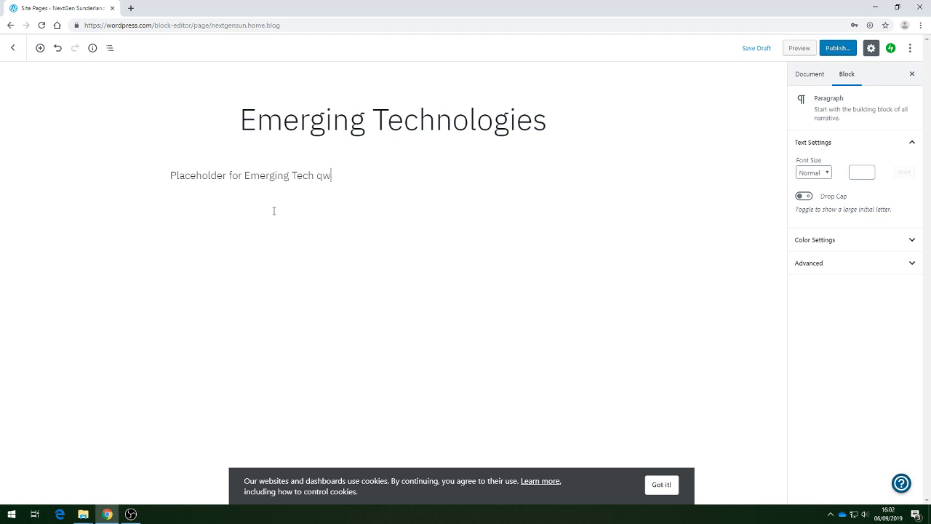
key("BackSpace")
key("BackSpace")
type("work.")
- Publish the Emerging Technologies page and return to the list of pages
left_click(838, 48)
left_click(866, 48)
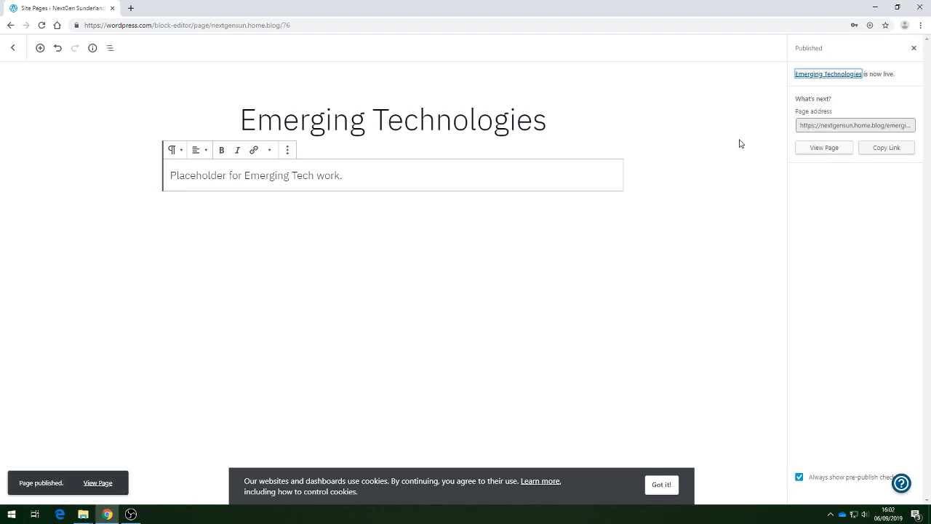
left_click(12, 49)
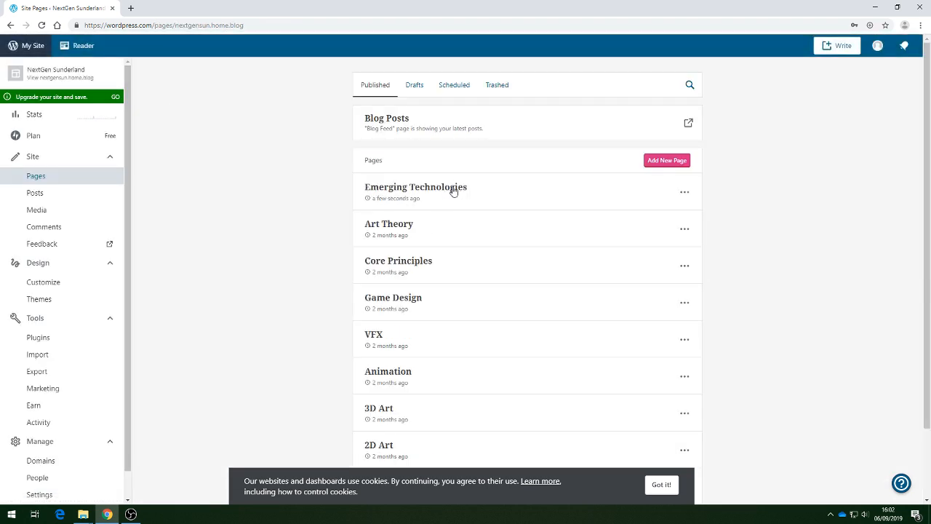
- Create a page from the Blank template titled "Case Study" with the body text "Placeholder for Case Study"
left_click(662, 160)
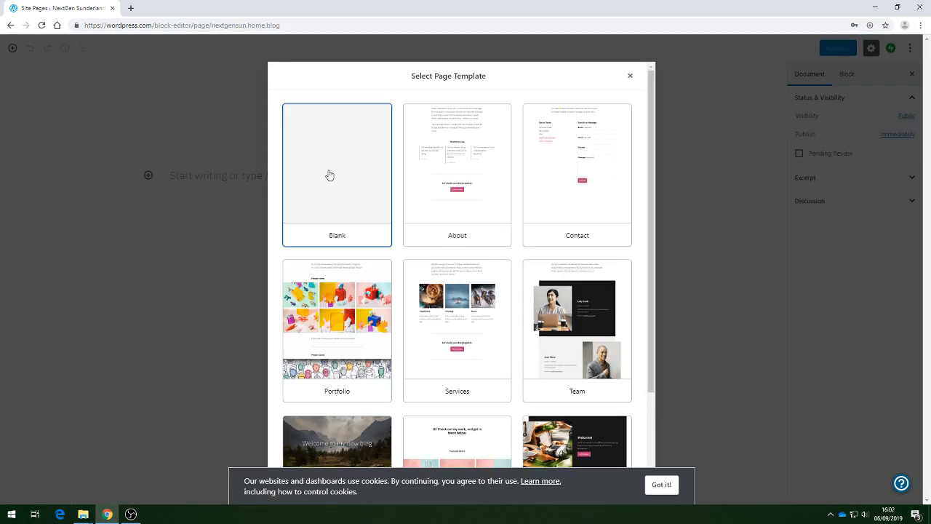
left_click(337, 138)
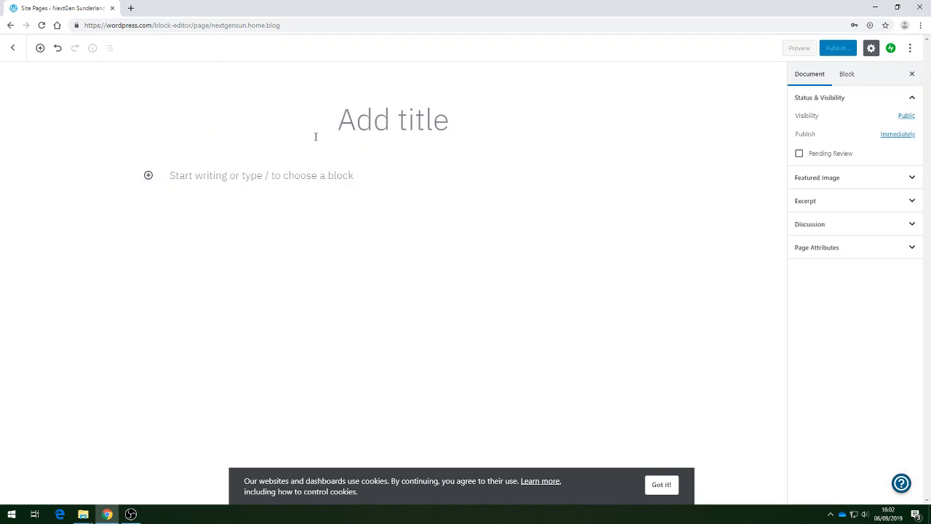
left_click(328, 123)
type("Case Study")
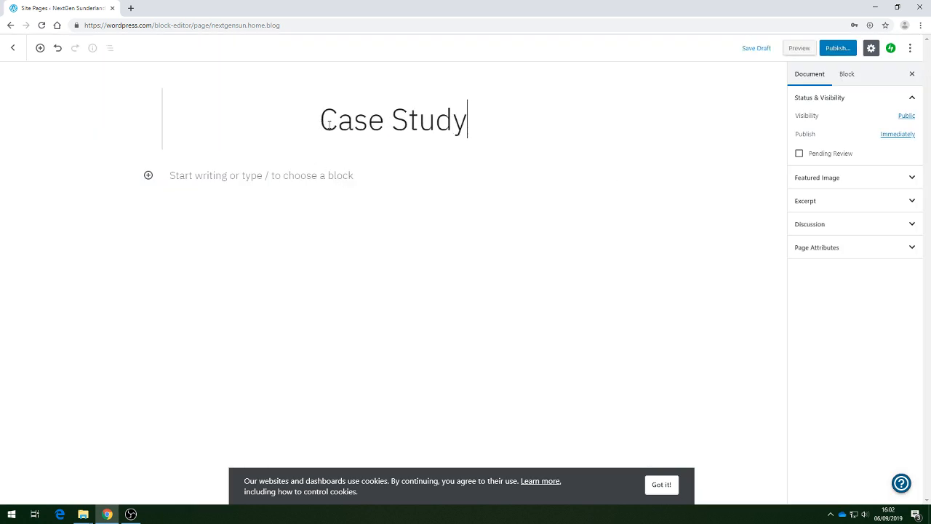
left_click(329, 200)
type("Place")
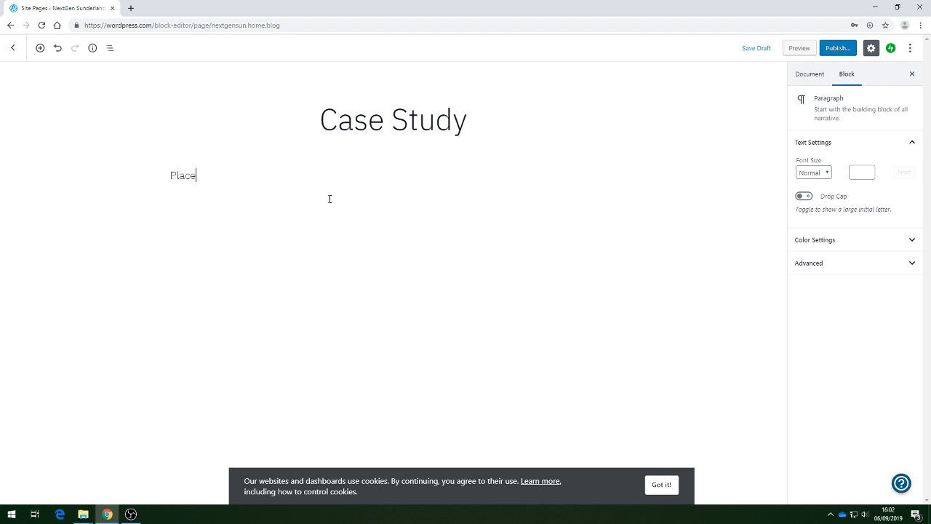
type("holder for Case Study")
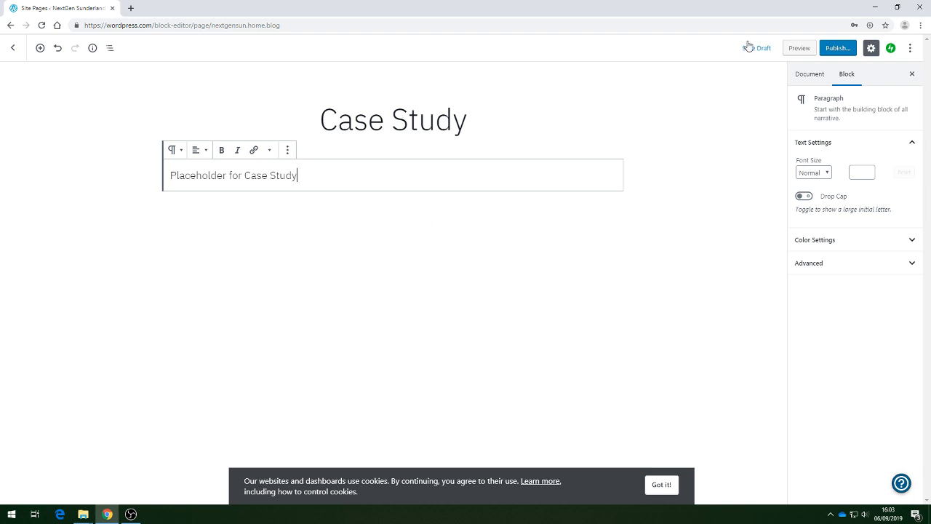
- Publish the Case Study page and go back to the pages list
left_click(838, 48)
left_click(863, 47)
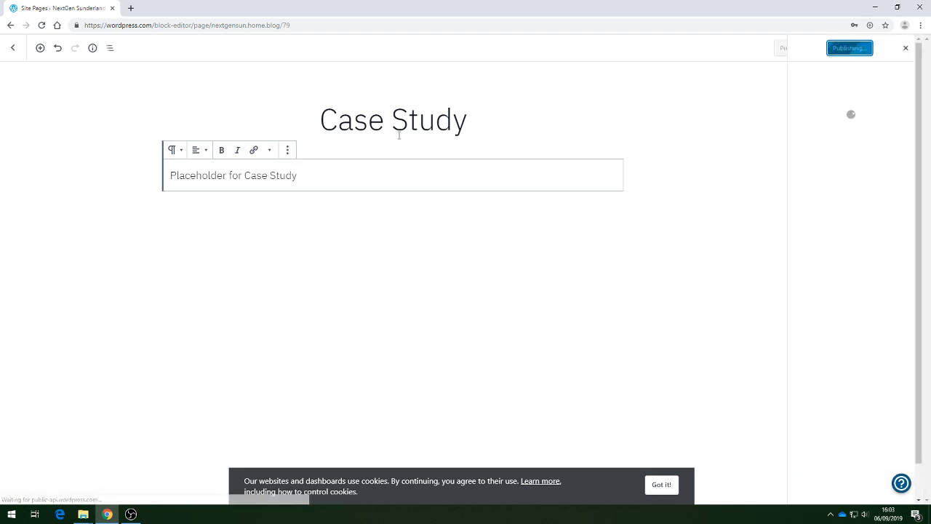
left_click(13, 48)
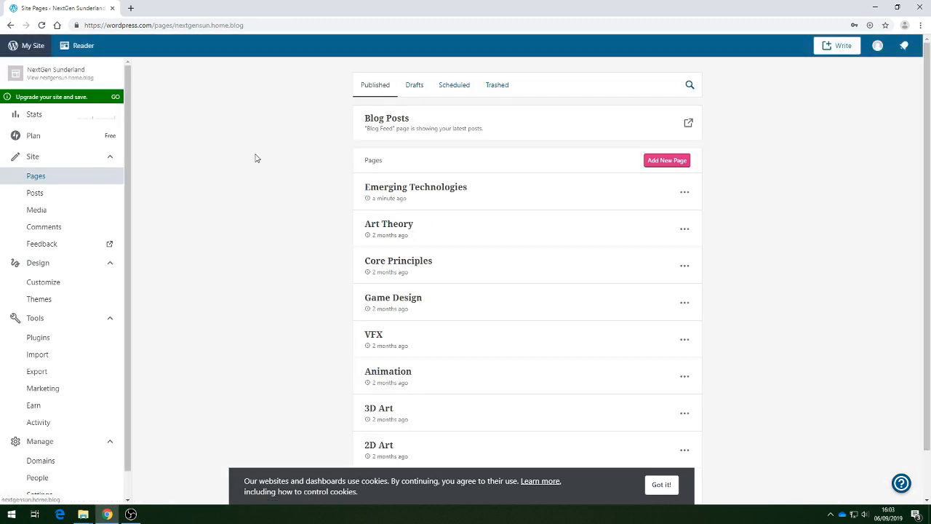
- Add another page from the Blank template and title it "Imagined Worlds"
left_click(665, 161)
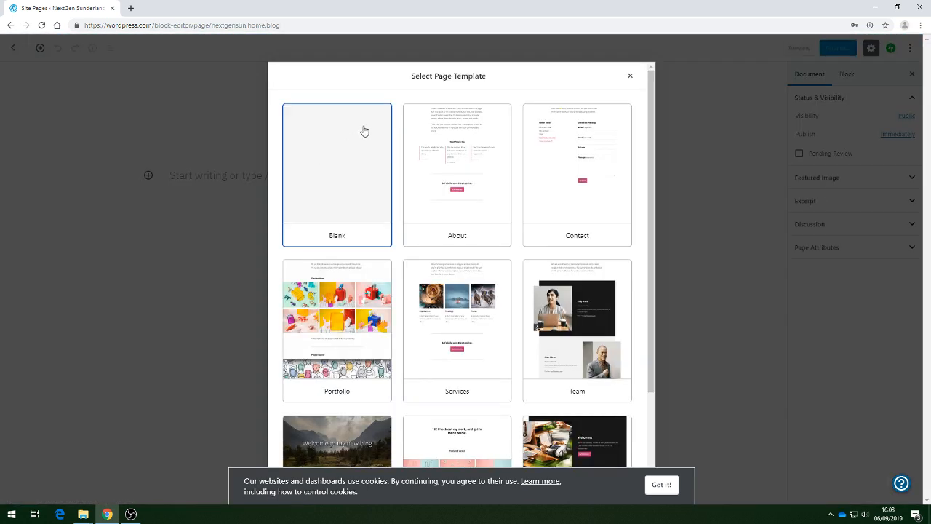
left_click(365, 131)
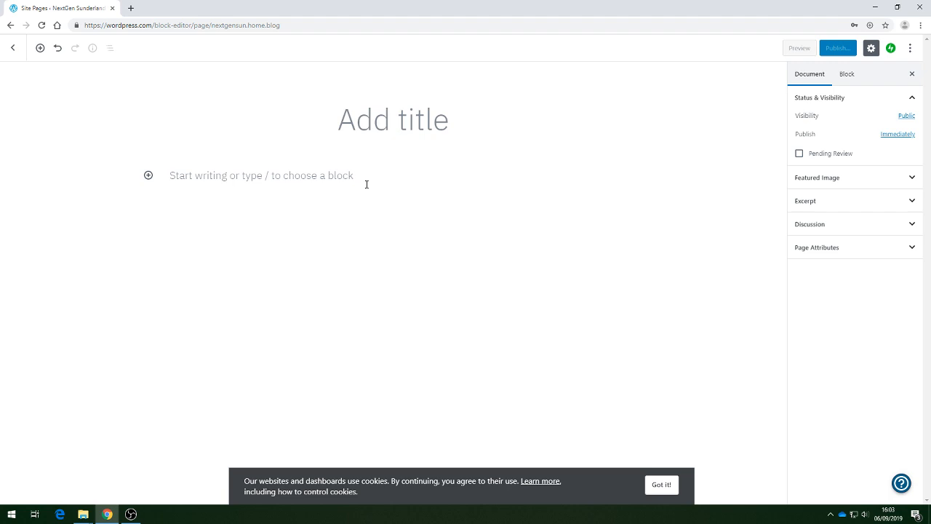
left_click(390, 128)
type("Imagined World")
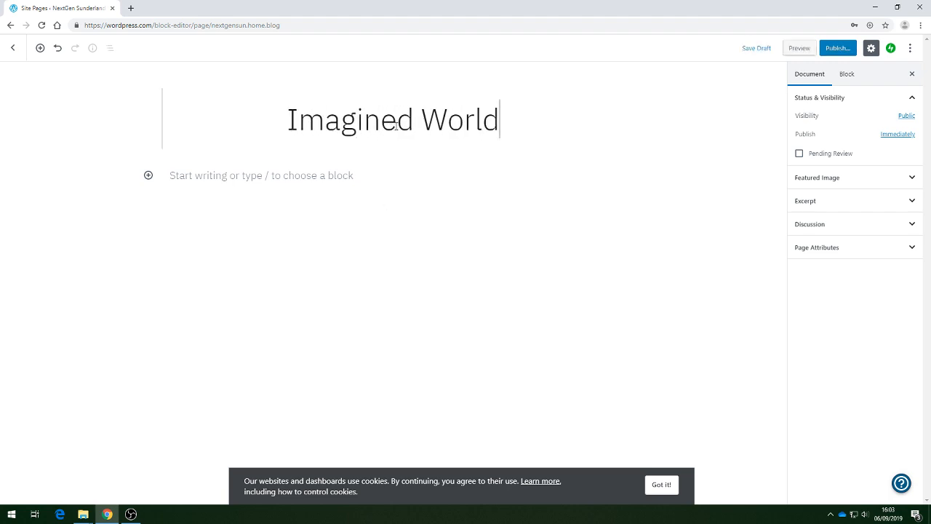
type("s")
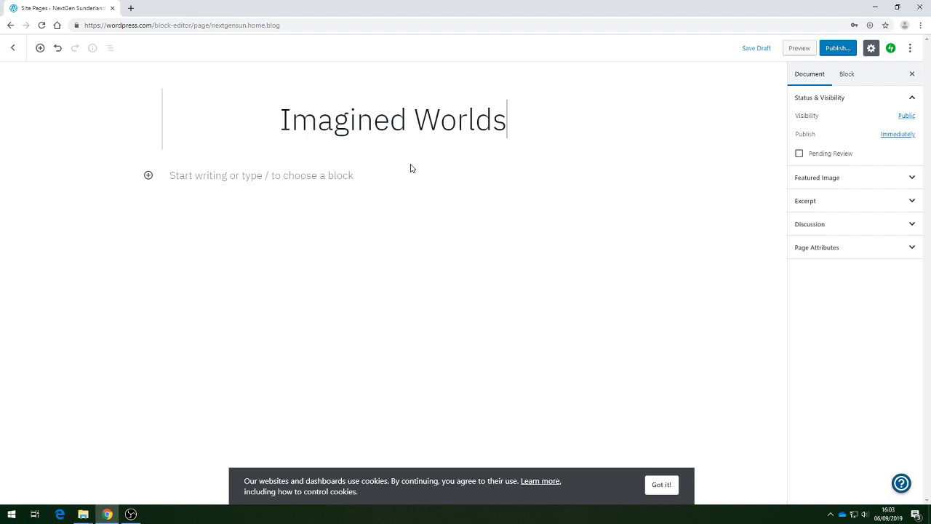
- Write the paragraph "Placeholder for Imagined Worlds work" in the body of the Imagined Worlds page
left_click(278, 178)
type("Pla")
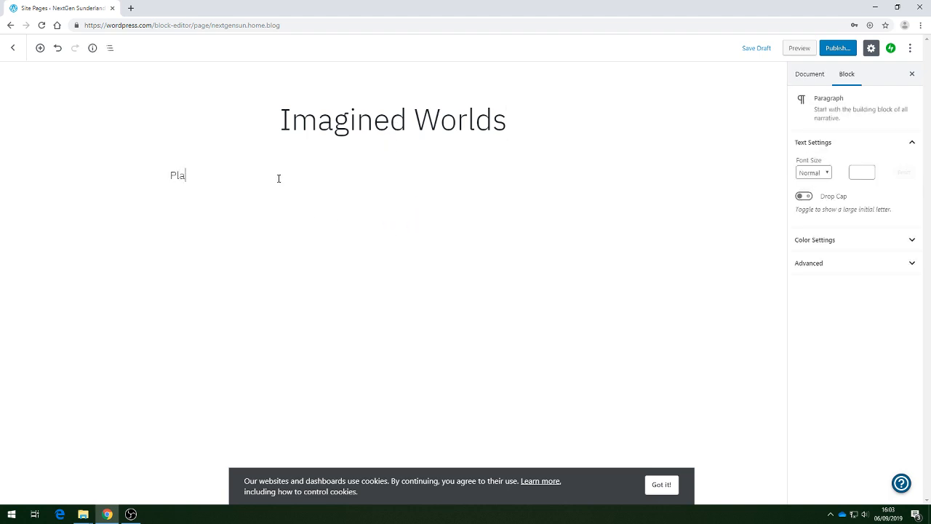
type("ceholder for Imagined")
key("BackSpace")
key("BackSpace")
key("BackSpace")
type("ed Worlds work")
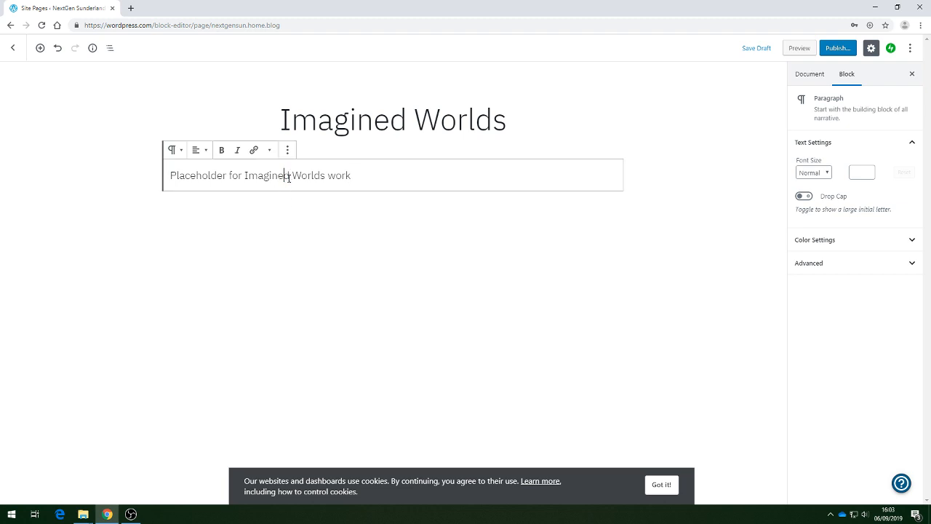
key("Left")
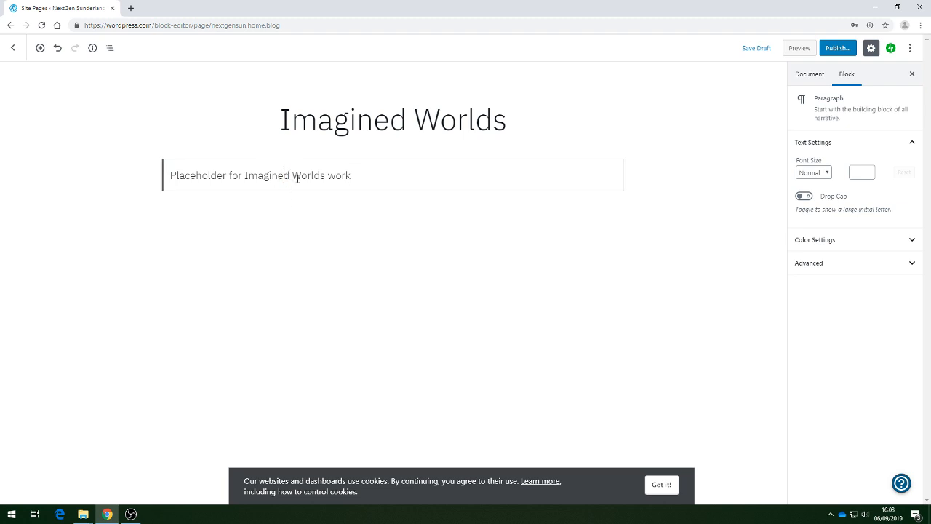
key("Right")
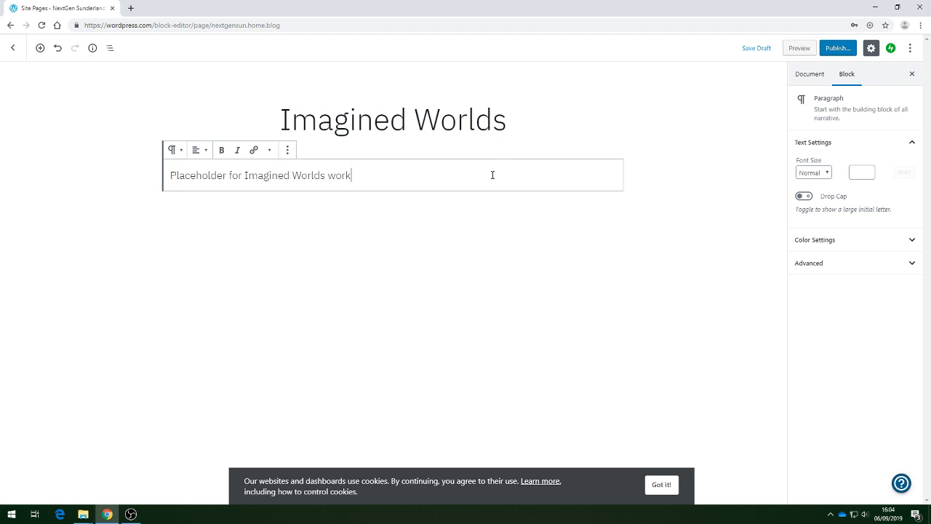
- Publish the Imagined Worlds page and return to the pages list
left_click(839, 49)
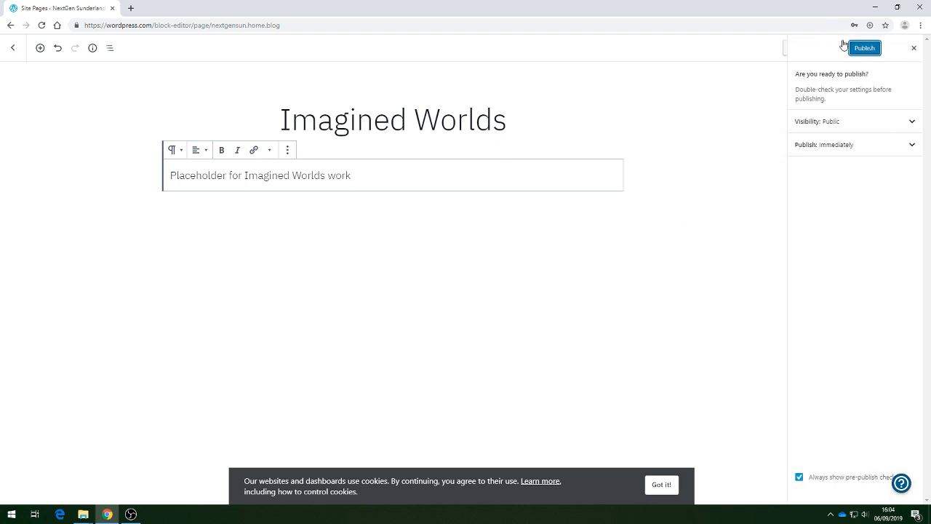
left_click(864, 49)
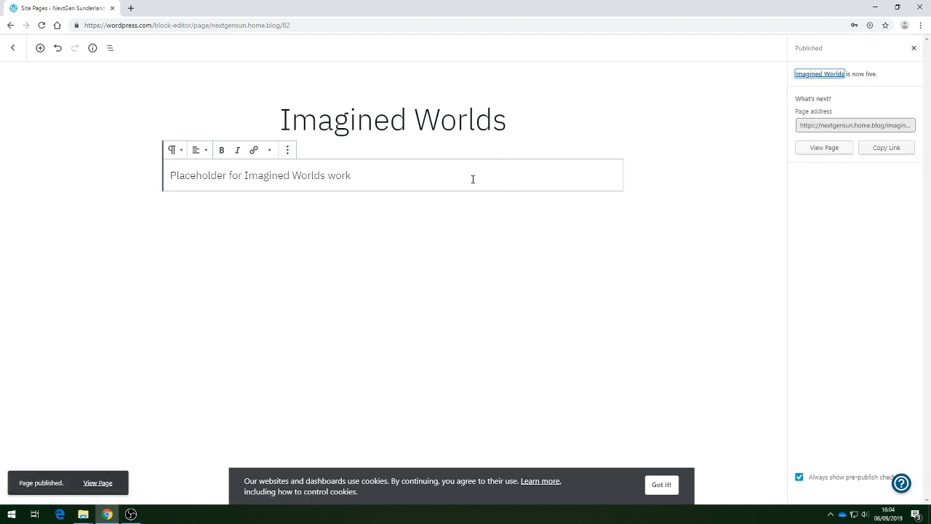
left_click(11, 26)
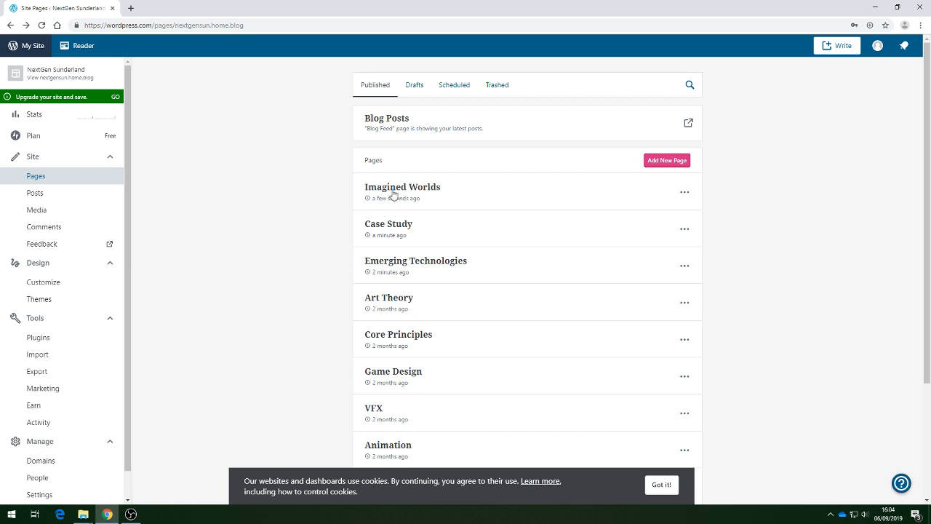
- Add a new page from the Blank template and title it "Synoptic Project"
left_click(650, 160)
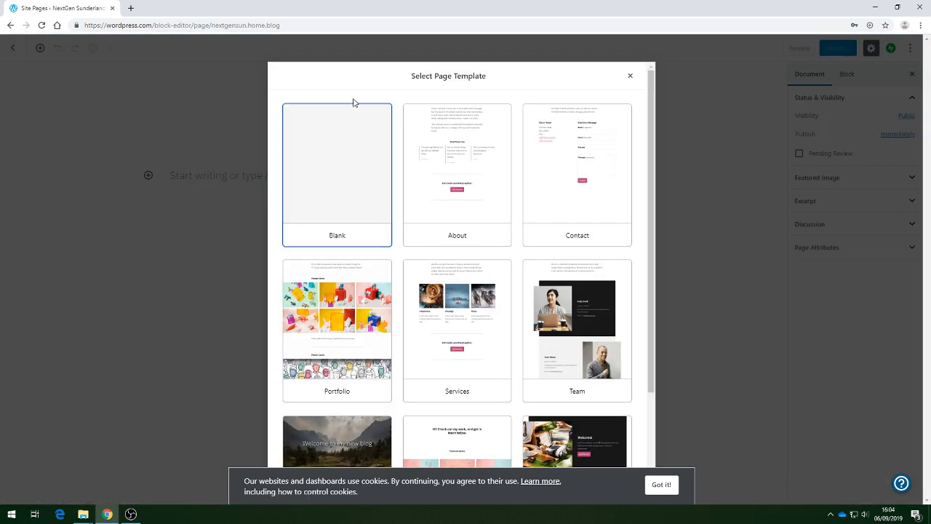
left_click(379, 165)
left_click(387, 116)
type("S")
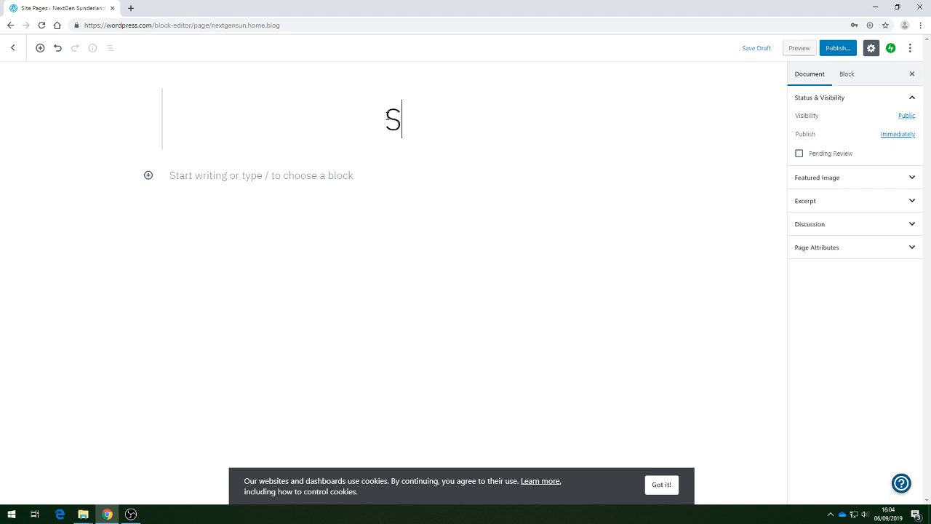
type("ynoptic Project")
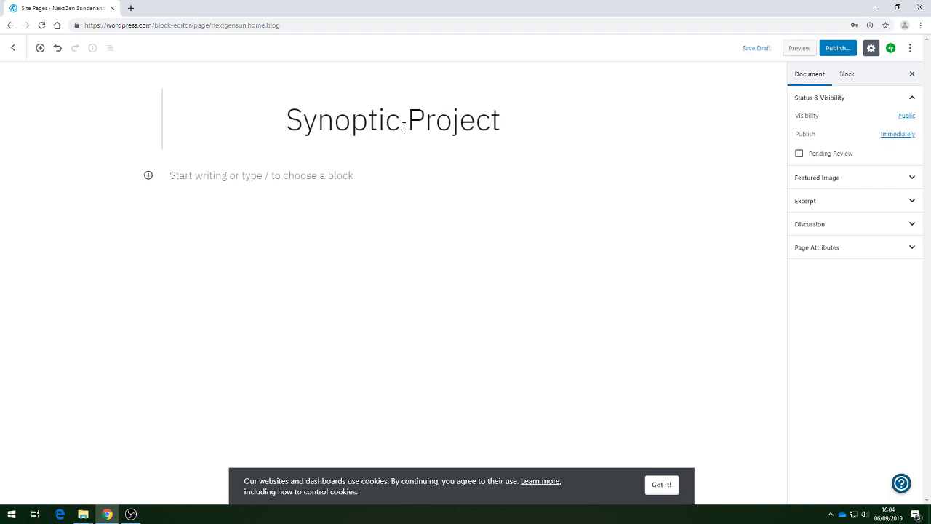
- Write the paragraph "Placeholder for the Synoptic Project" in the body of the Synoptic Project page
left_click(358, 177)
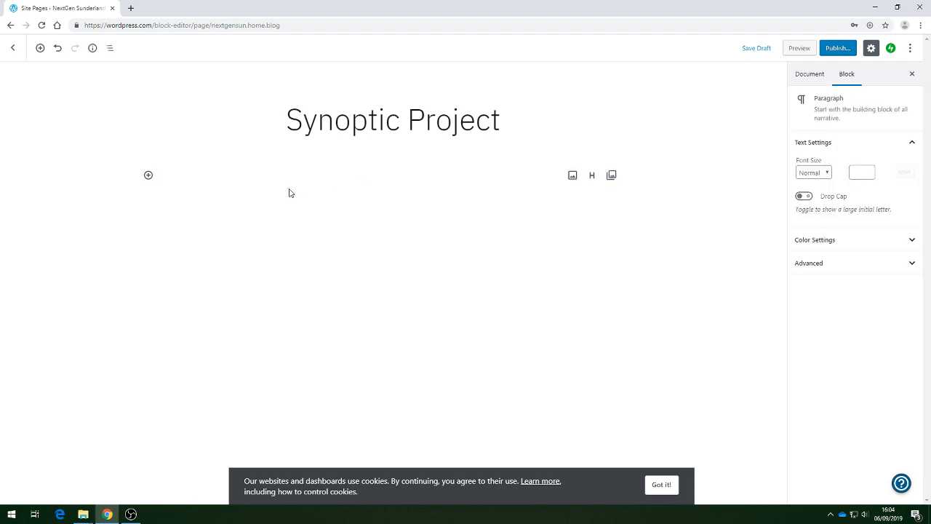
type("Placehopl")
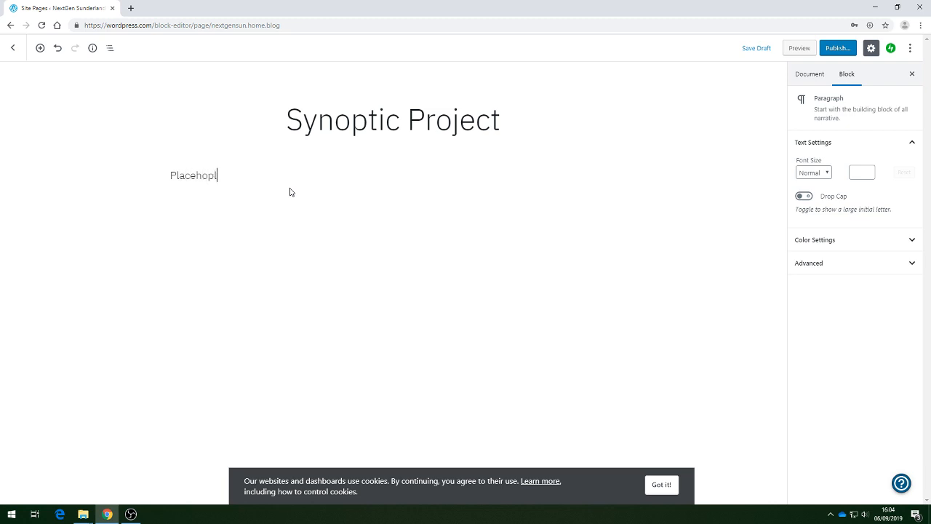
key("BackSpace")
key("BackSpace")
type("lder for the Synoptic Project")
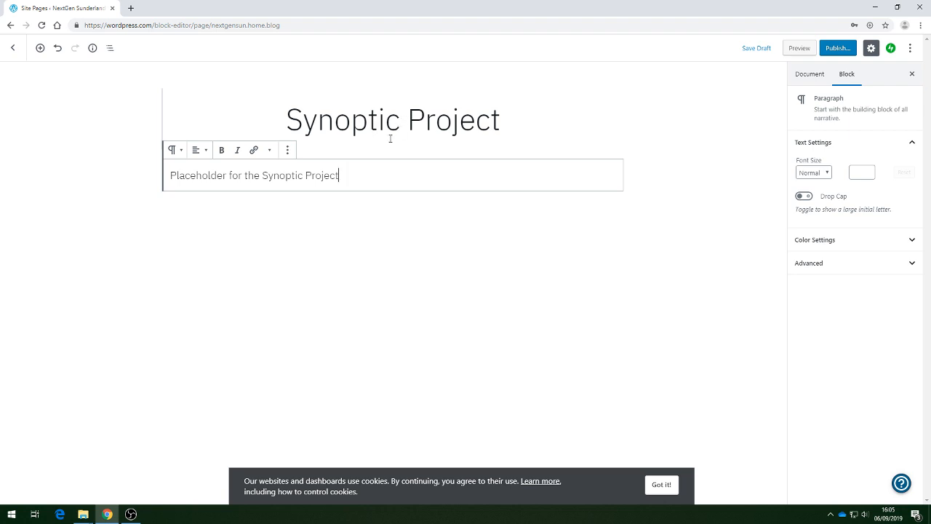
- Publish the Synoptic Project page and return to the pages list
left_click(838, 48)
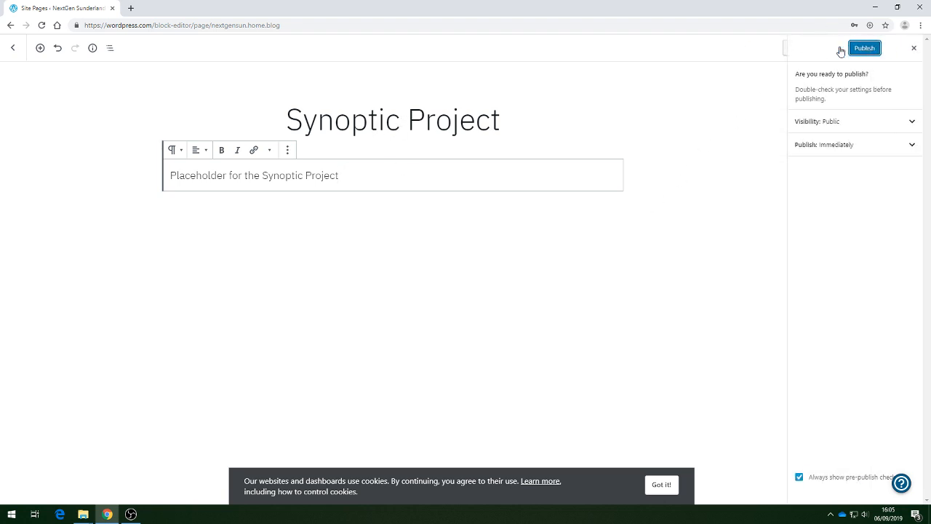
left_click(860, 50)
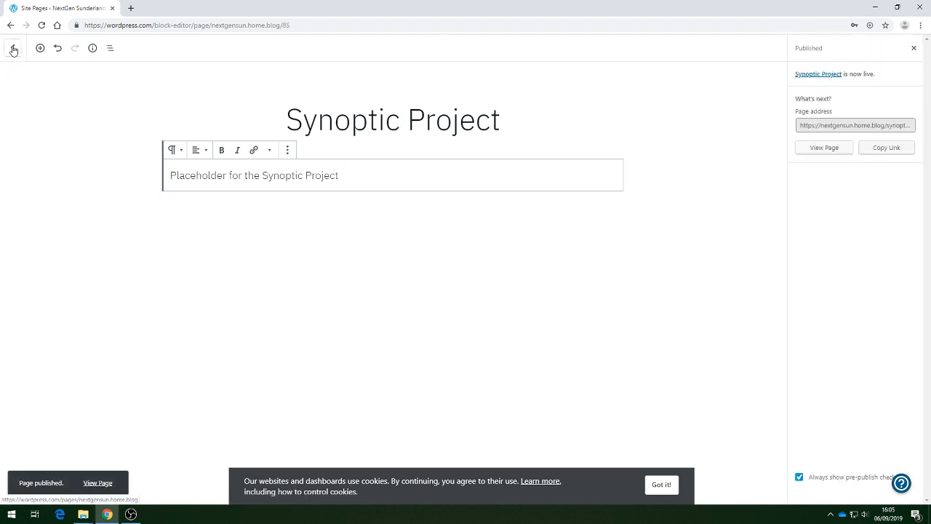
left_click(12, 47)
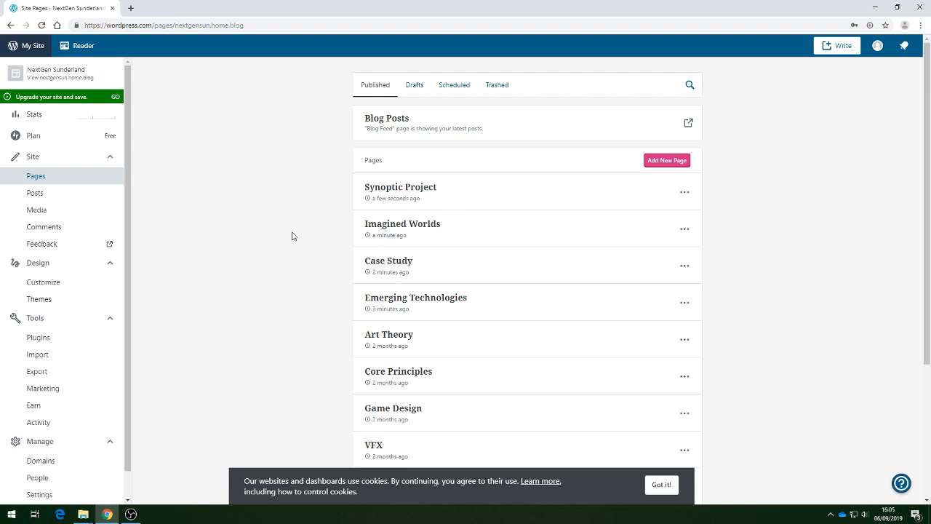
- Preview the NextGen Sunderland site, then open the menu settings in its design customizer
left_click(63, 77)
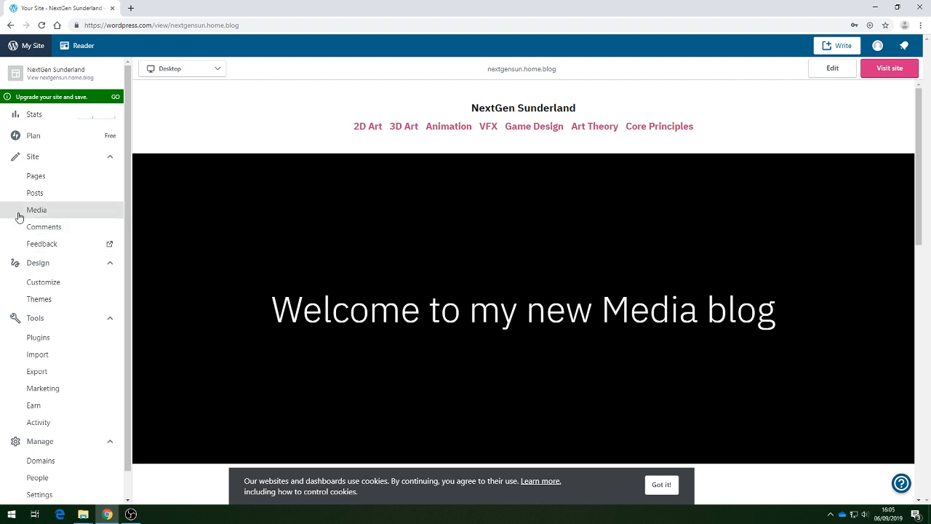
left_click(113, 263)
left_click(118, 264)
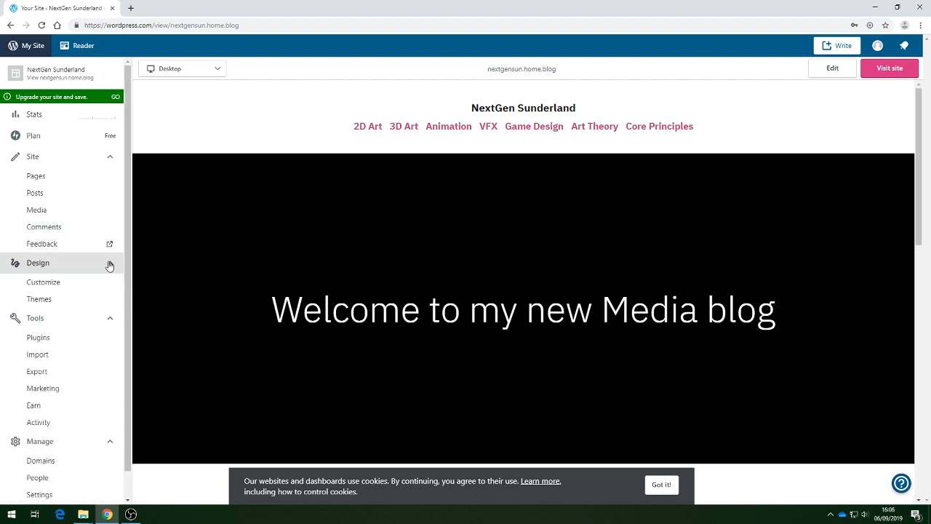
left_click(52, 286)
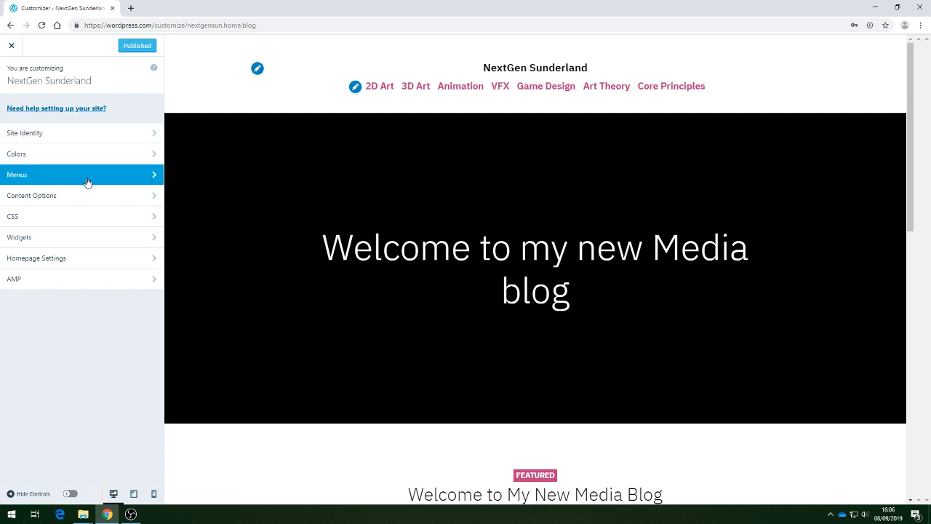
left_click(141, 177)
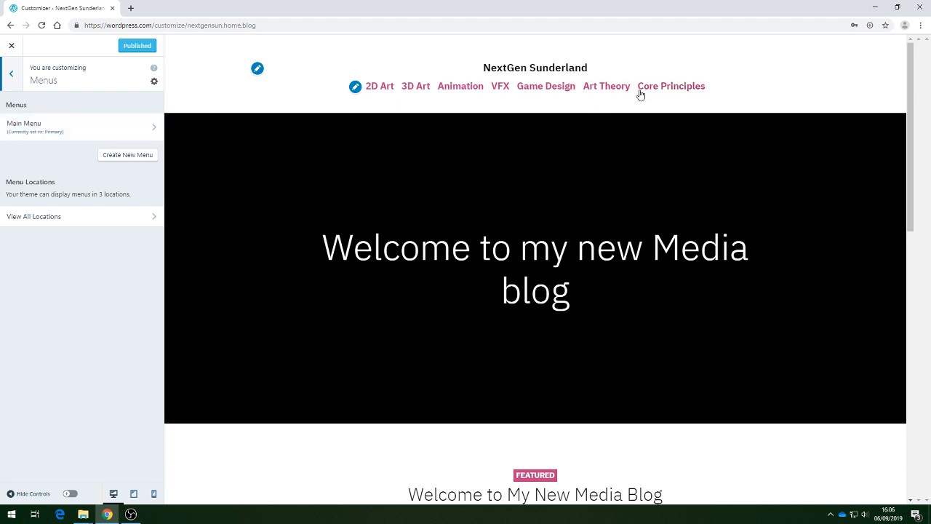
- Create a new menu named "Year 2 menu" and assign it to the Primary location
left_click(113, 155)
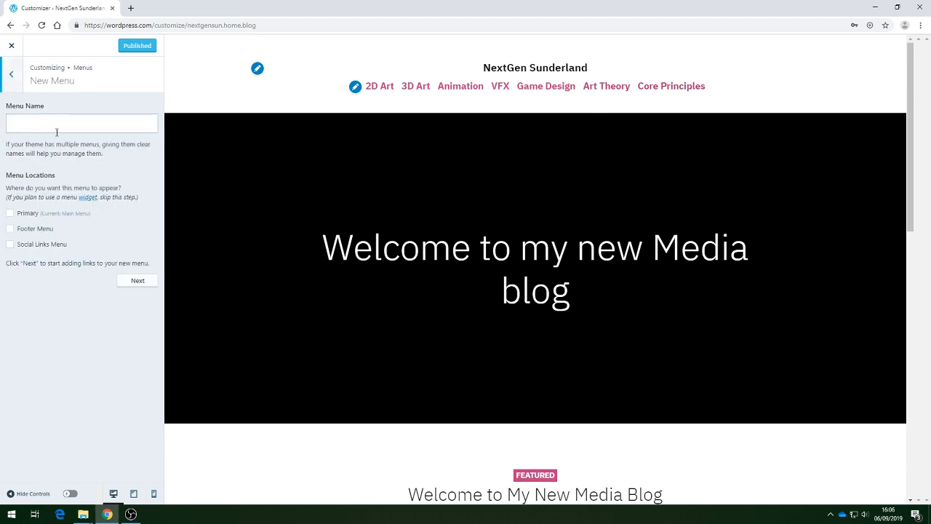
left_click(28, 127)
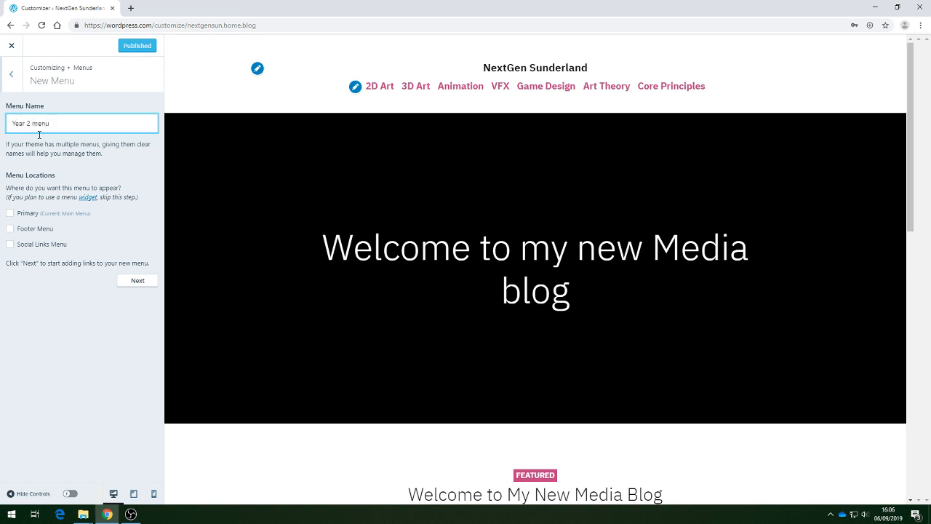
left_click(10, 217)
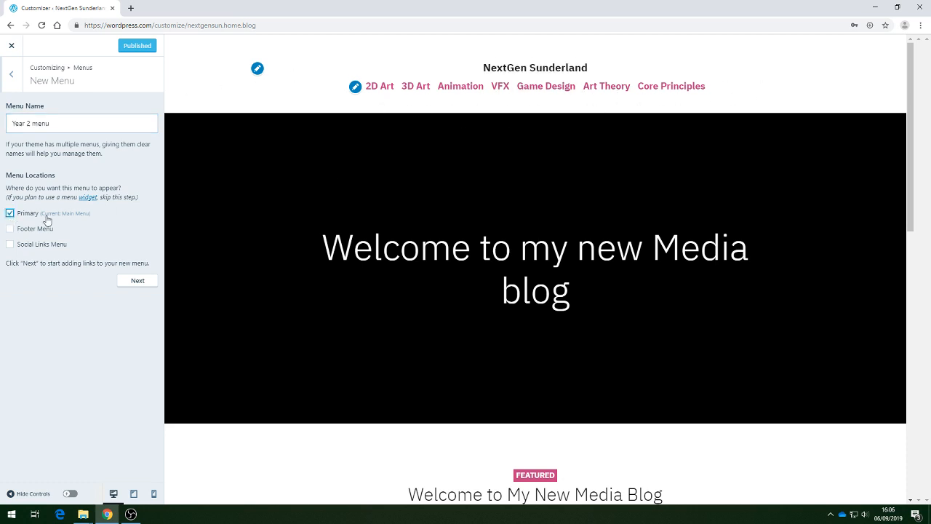
left_click(128, 282)
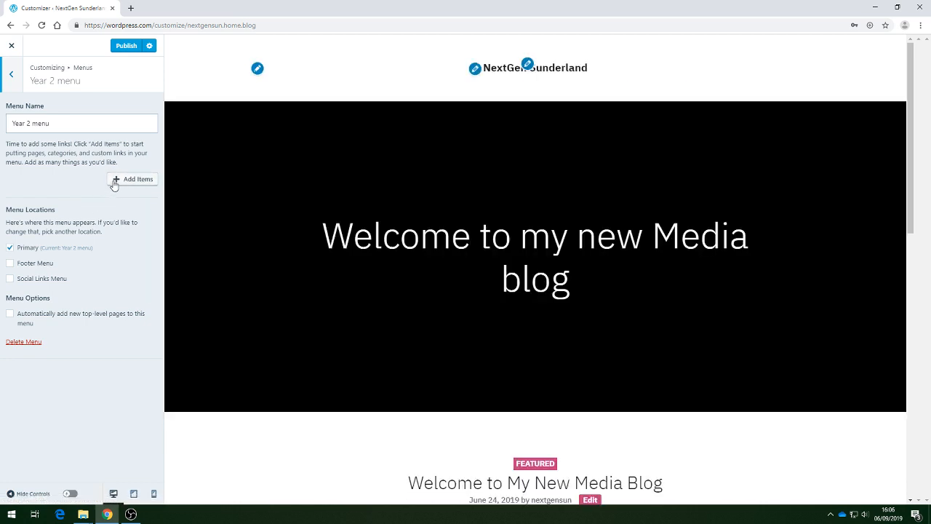
- Add the Case Study, Emerging Technologies, Imagined Worlds and Synoptic Project pages to the Year 2 menu, publish the changes and leave the customizer
left_click(115, 182)
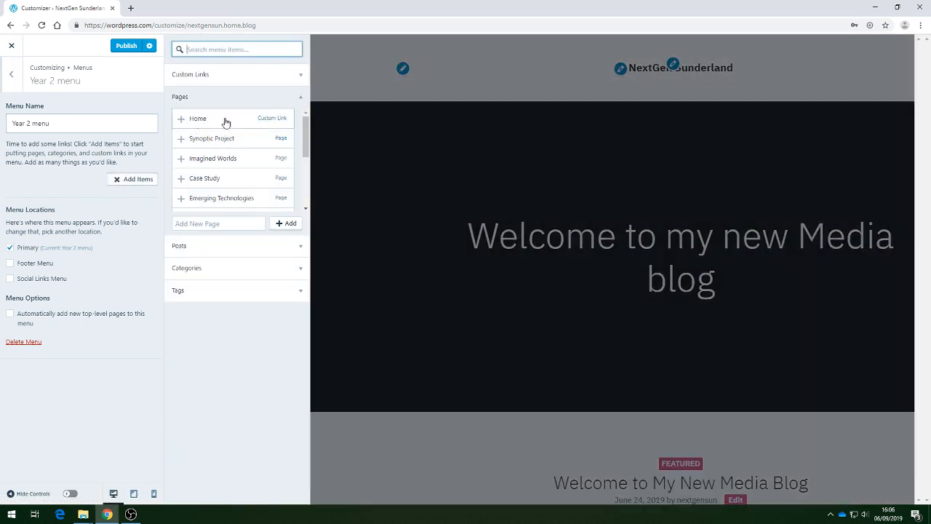
left_click(181, 180)
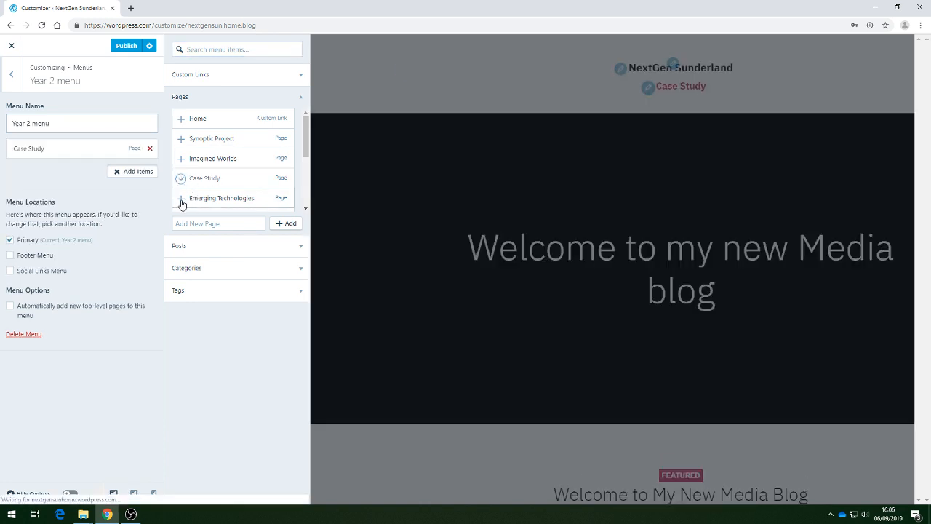
left_click(181, 202)
left_click(182, 158)
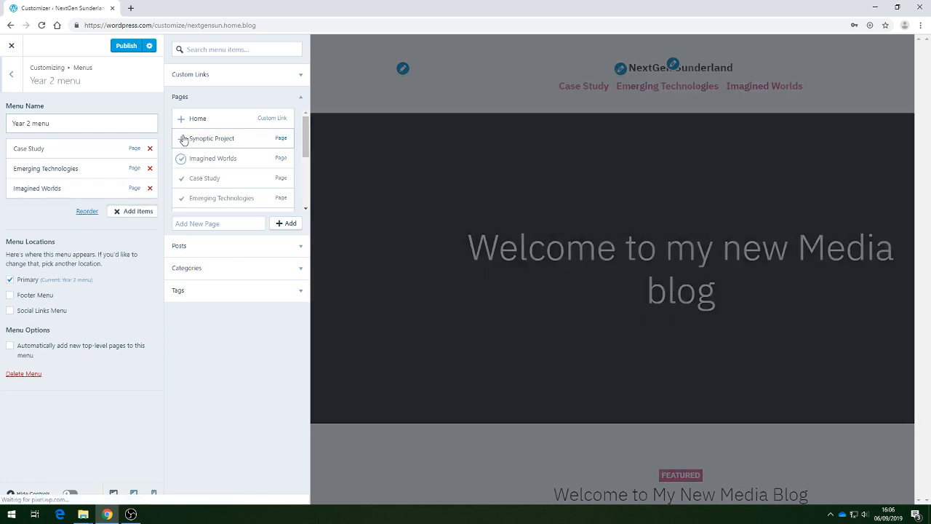
left_click(181, 138)
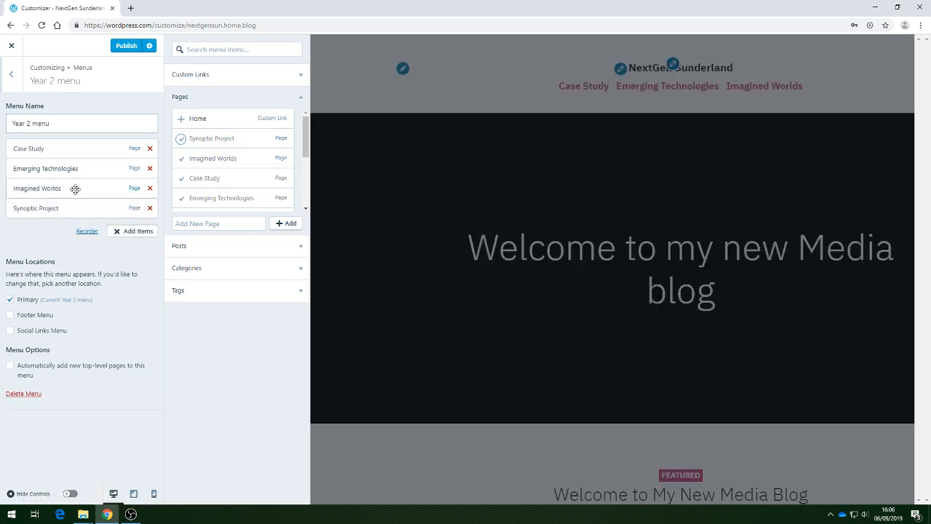
left_click(126, 46)
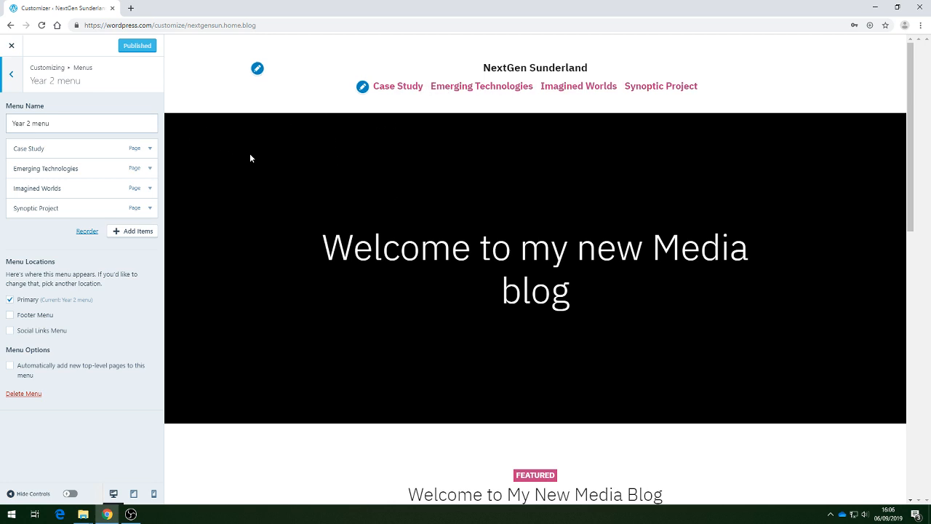
left_click(12, 46)
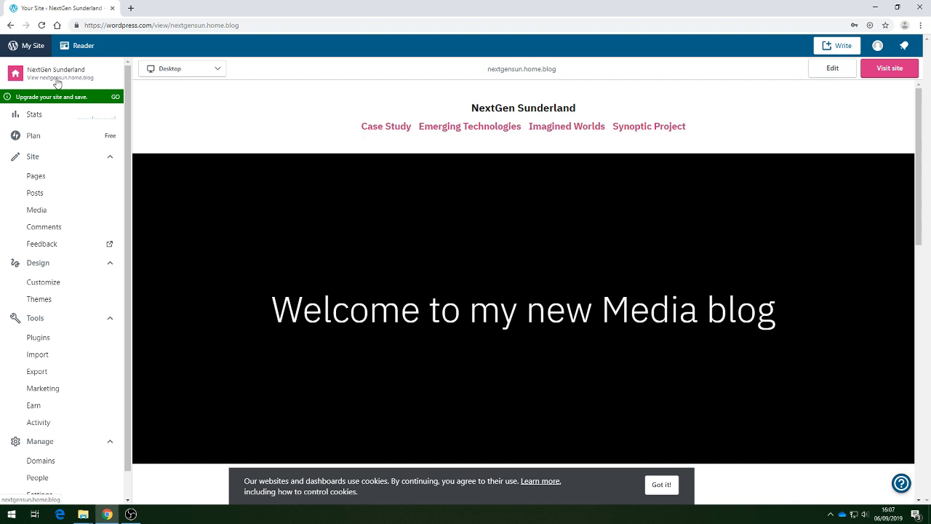
- Visit the live site, check the Synoptic Project page through the menu and return to the homepage
left_click(883, 70)
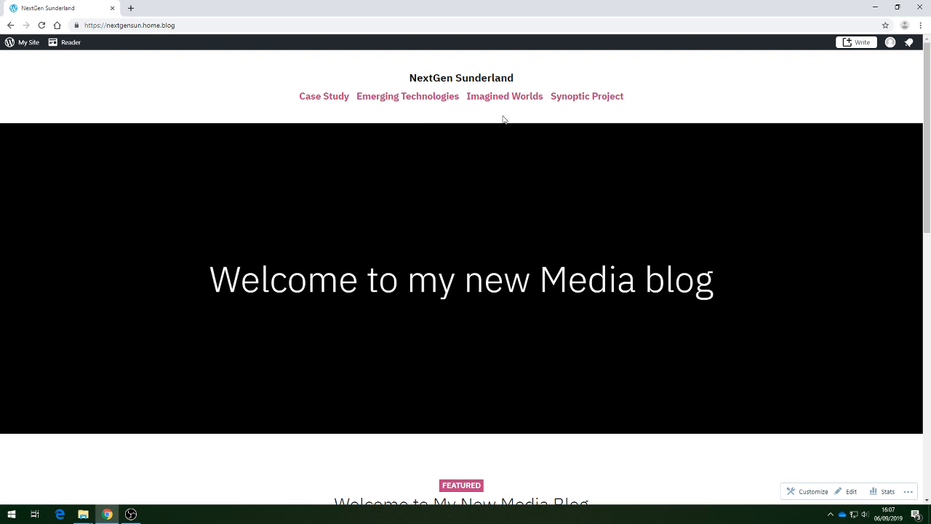
left_click(576, 103)
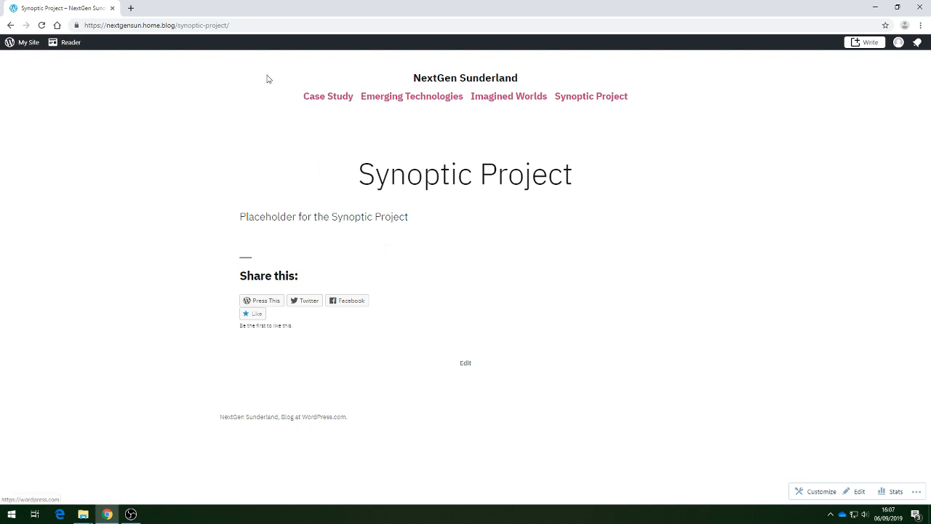
left_click(428, 80)
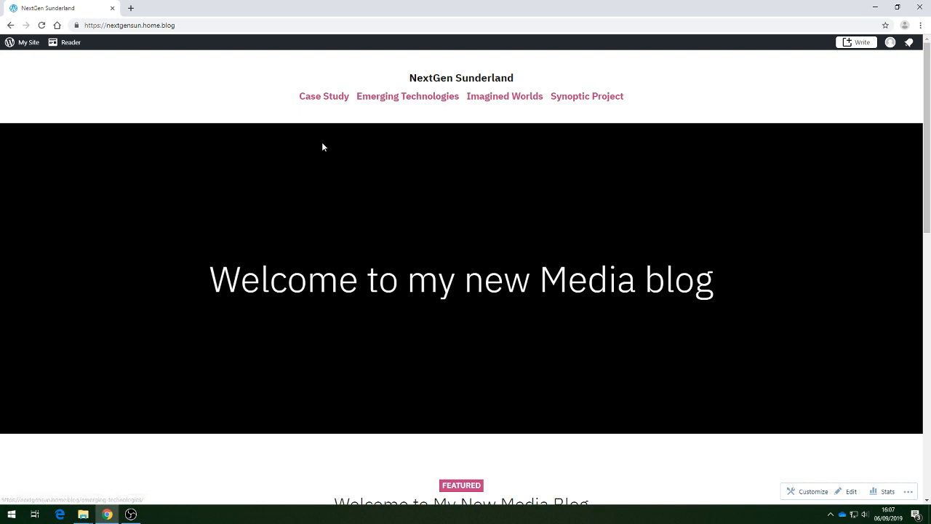
- Examine the live homepage from the header menu and welcome banner down to the featured and example posts
scroll(323, 147, "down", 3)
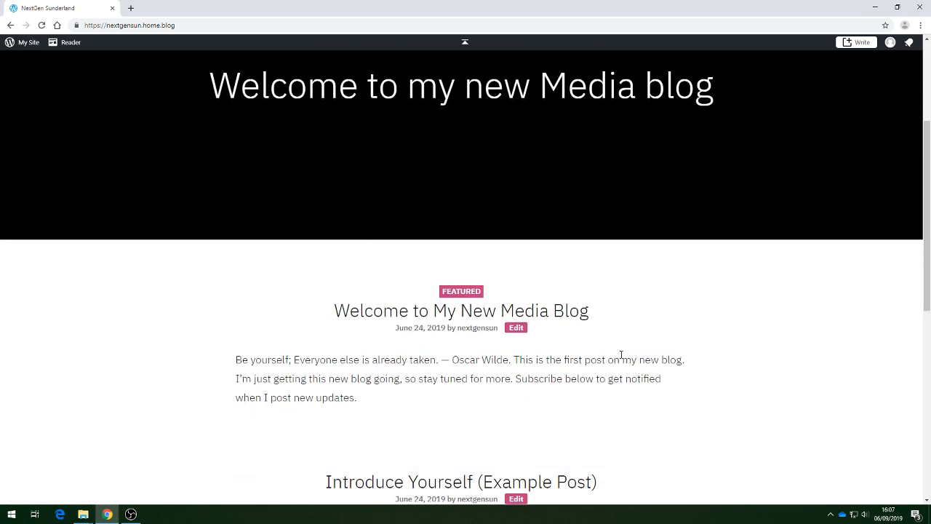
scroll(537, 389, "down", 5)
scroll(398, 273, "up", 2)
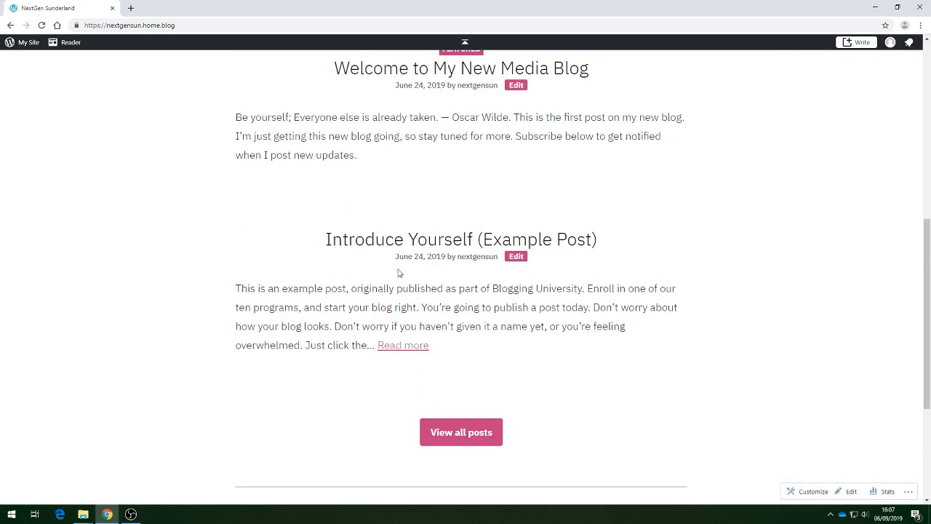
scroll(502, 233, "up", 2)
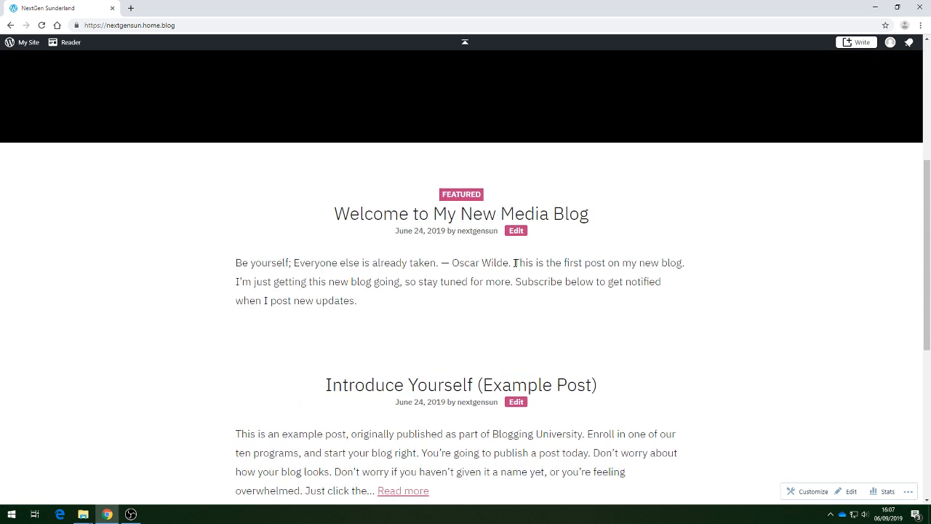
scroll(473, 256, "up", 4)
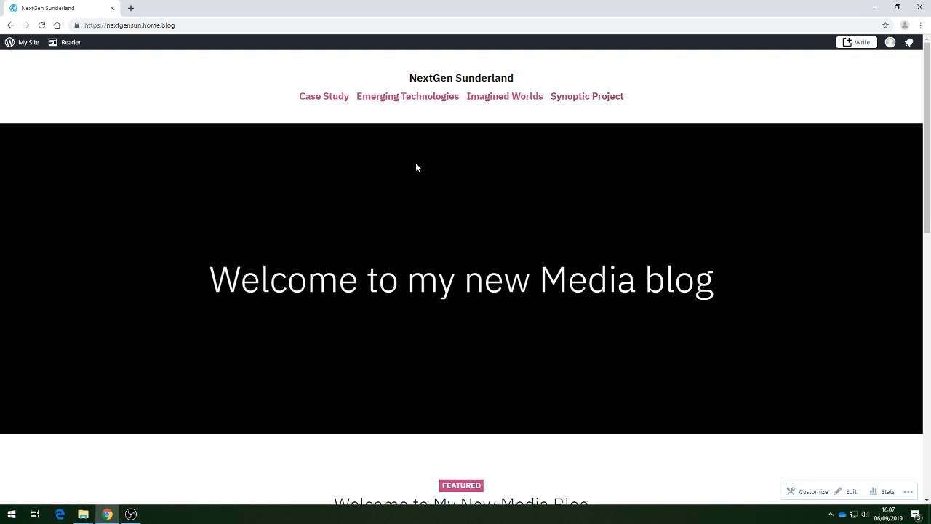
scroll(403, 233, "down", 2)
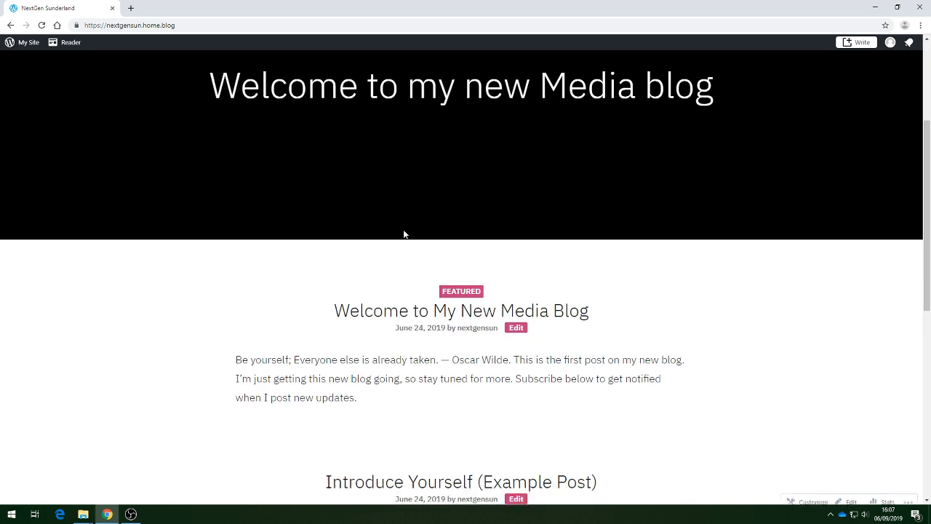
scroll(503, 301, "up", 2)
scroll(502, 301, "down", 2)
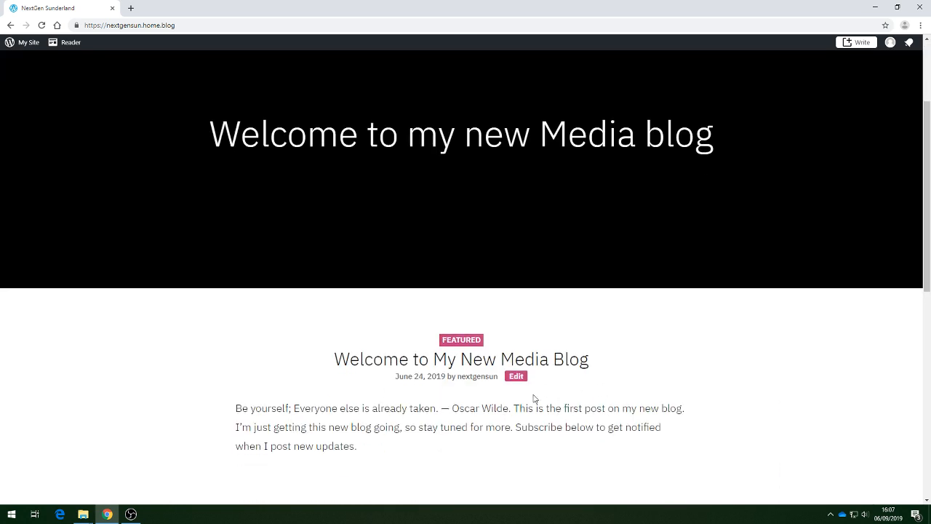
scroll(449, 395, "up", 1)
scroll(449, 395, "up", 2)
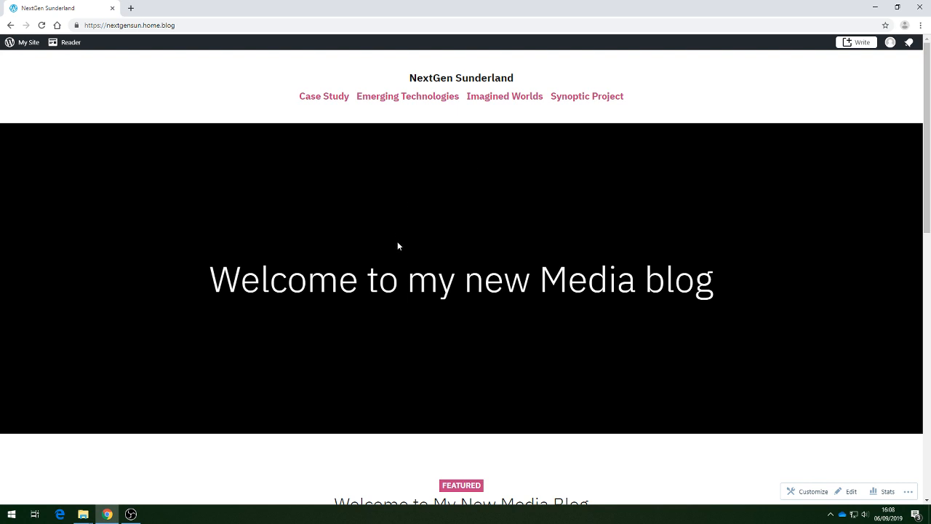
scroll(453, 323, "down", 4)
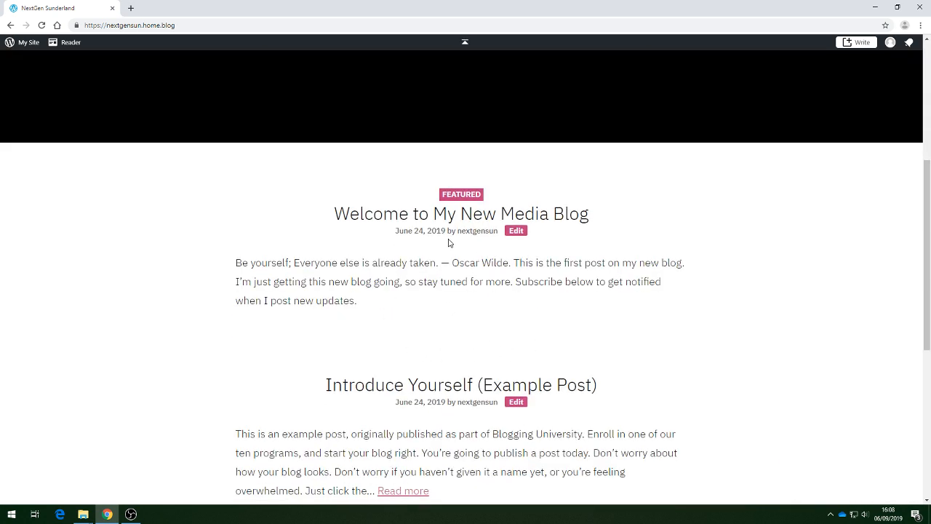
scroll(447, 293, "up", 4)
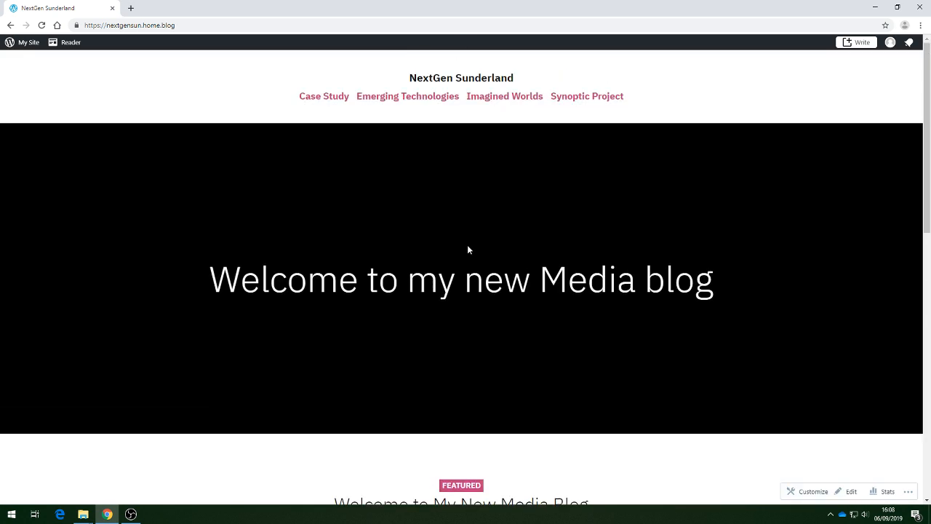